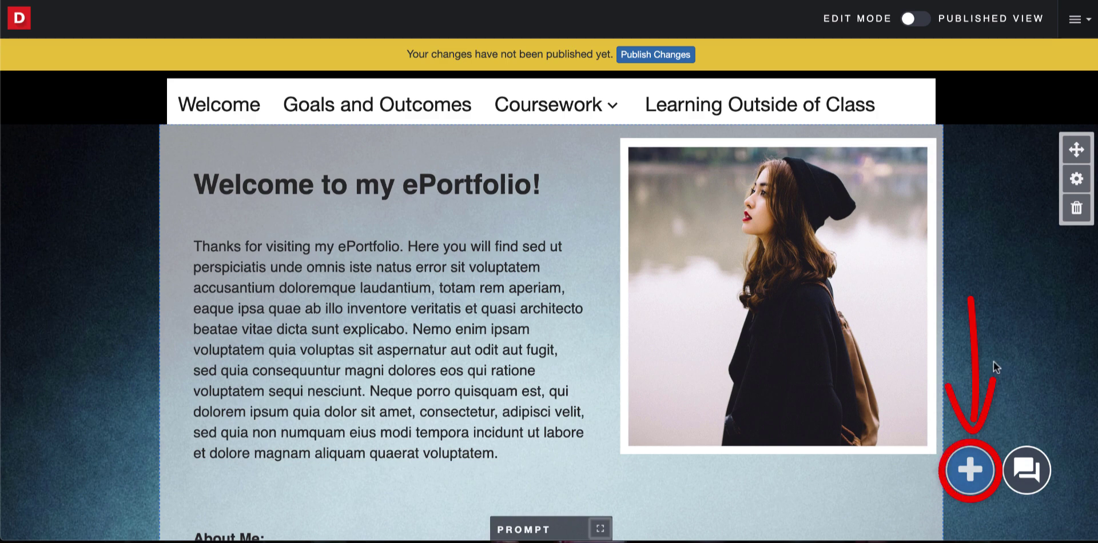
# Open the content library and show the full set of featured templates.
pyautogui.click(982, 463)
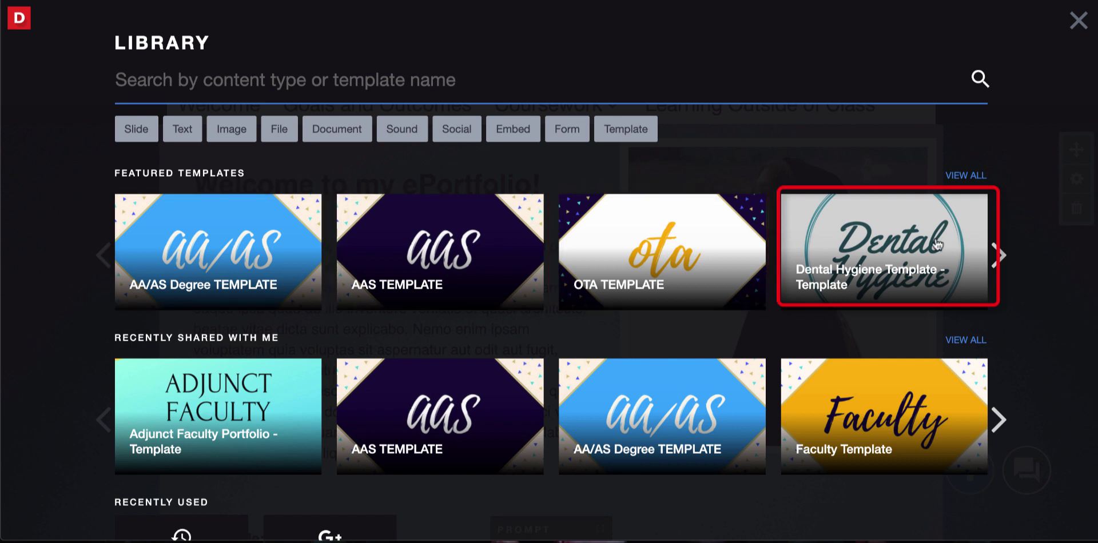
pyautogui.click(938, 246)
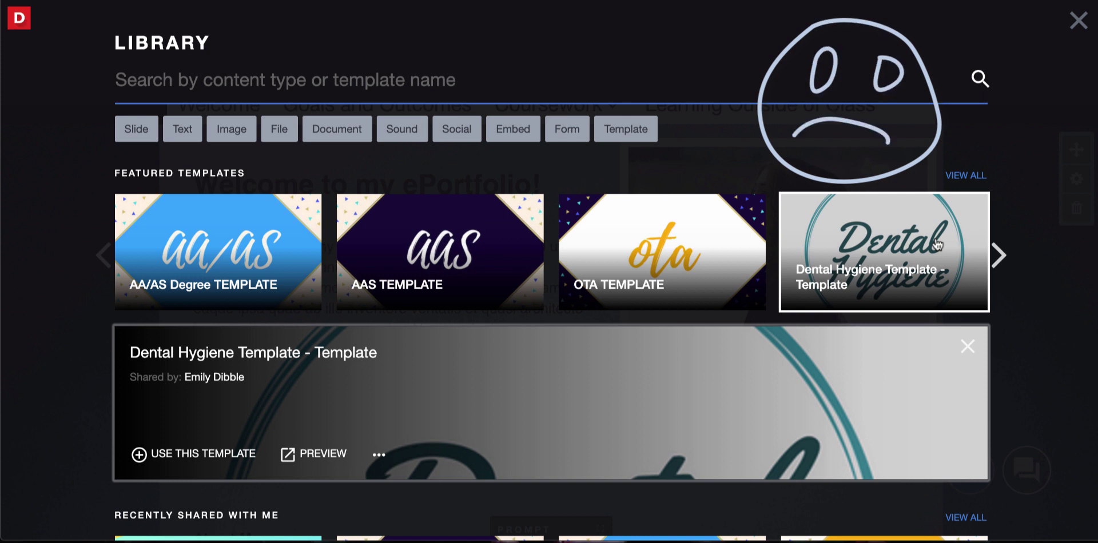
pyautogui.click(938, 245)
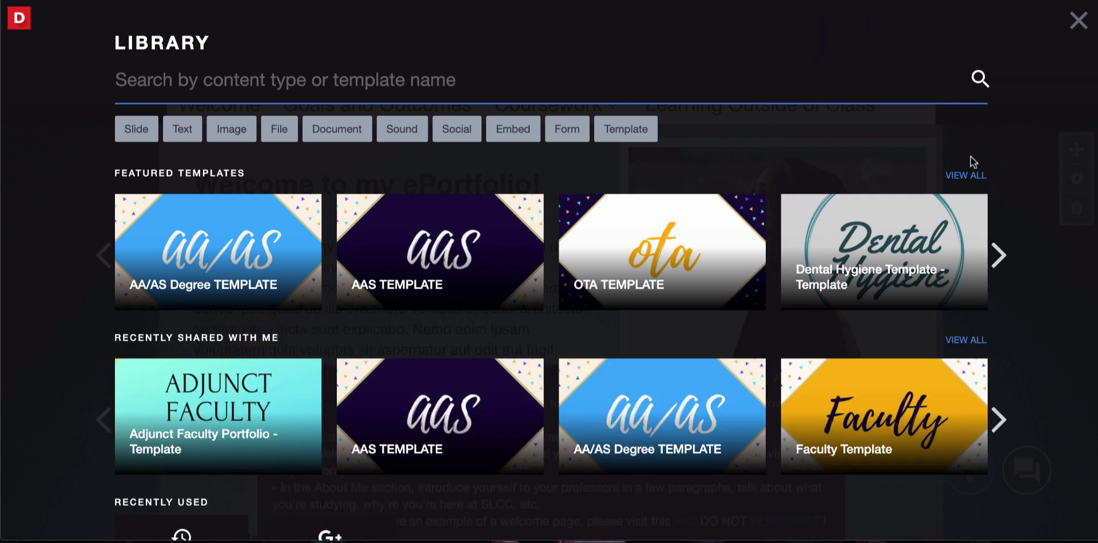
pyautogui.click(969, 177)
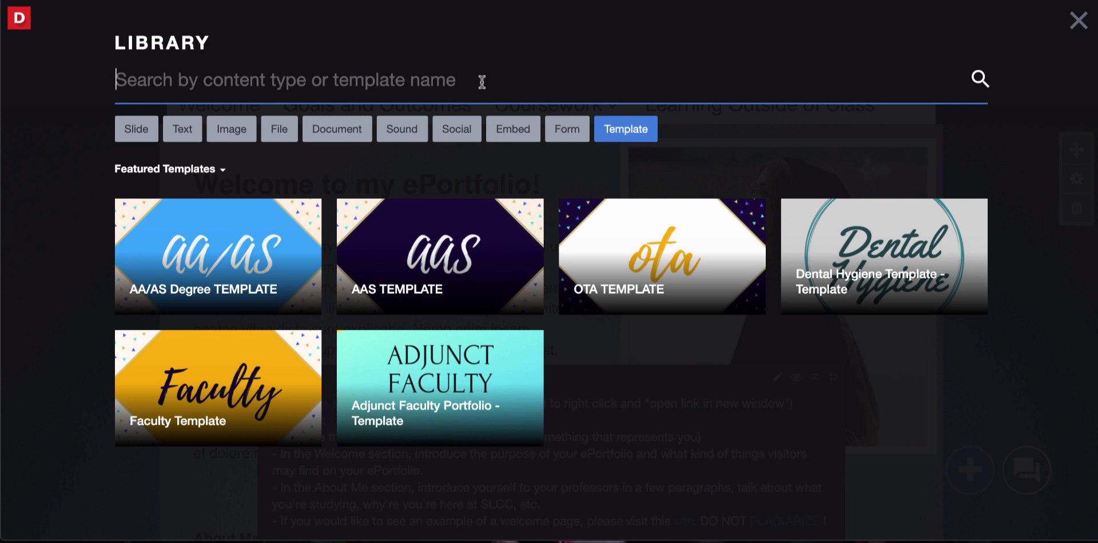
# Add the Dental Hygiene Template to the ePortfolio, saving its recommended setting Private within Salt Lake Community College.
pyautogui.click(913, 244)
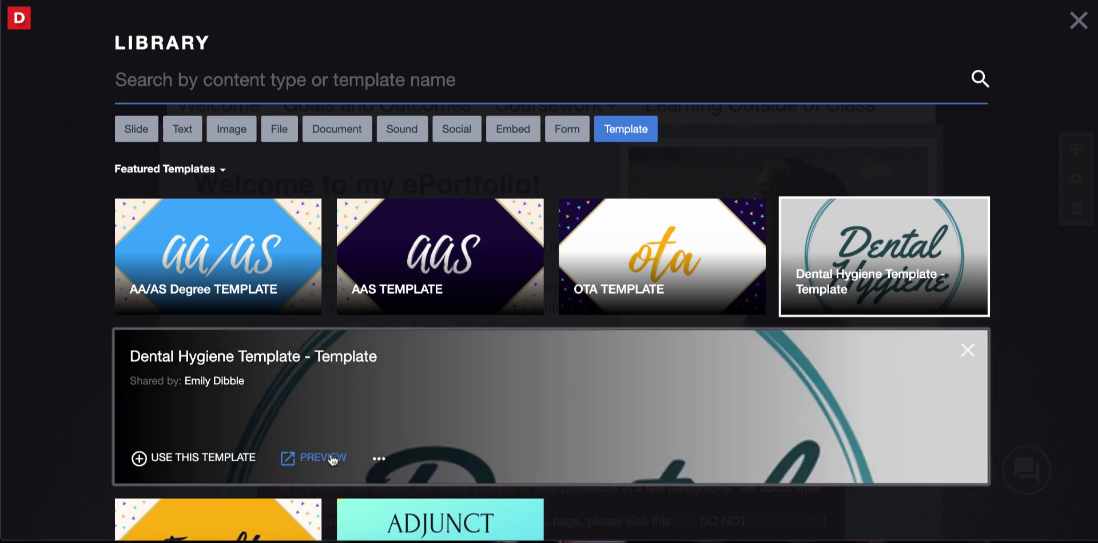
pyautogui.click(379, 460)
pyautogui.click(220, 424)
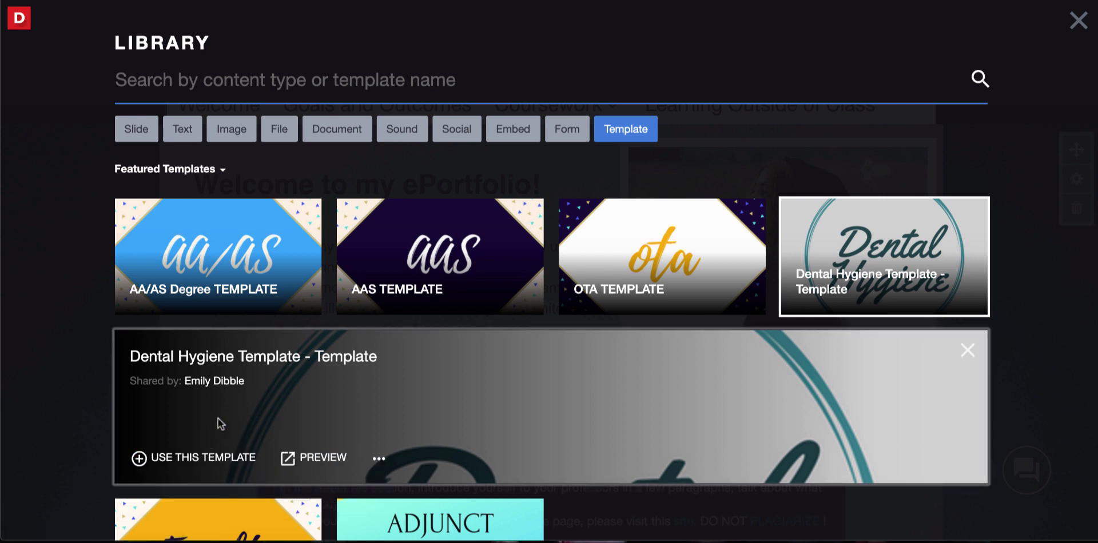
pyautogui.click(211, 465)
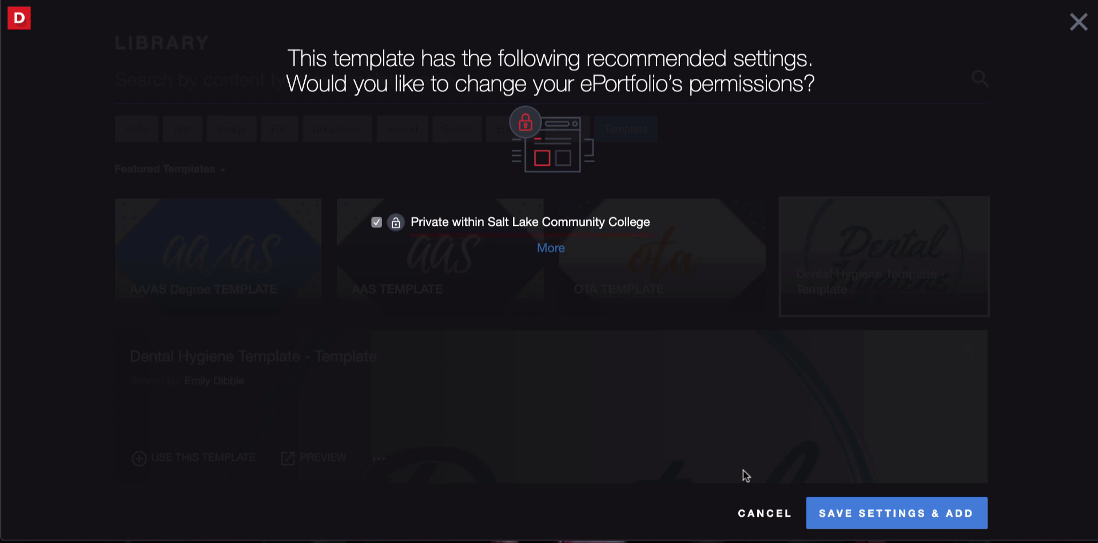
pyautogui.click(943, 525)
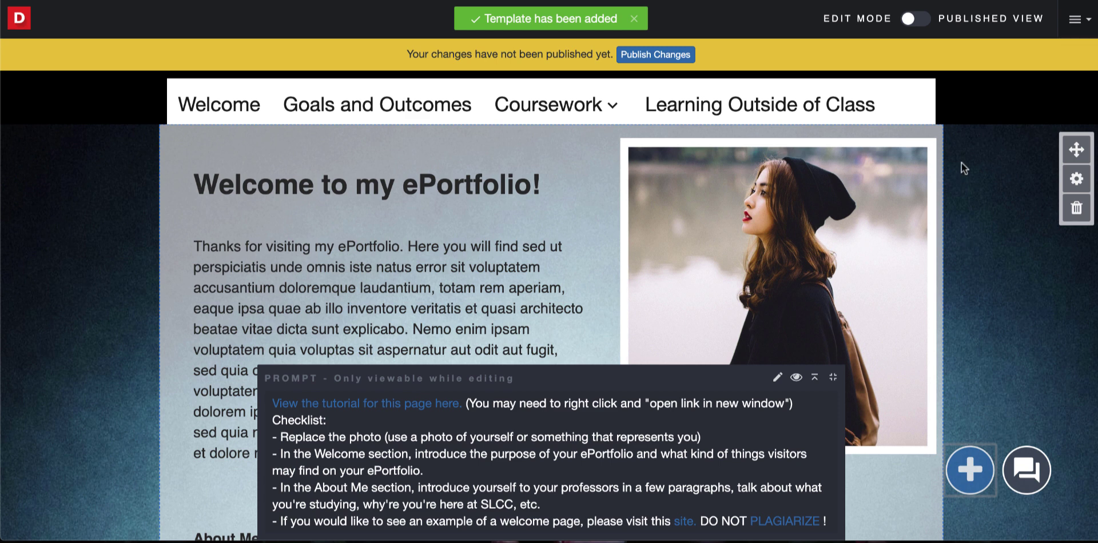
# Unlock the header slide and open the page settings of its navigation menu.
pyautogui.moveTo(921, 113)
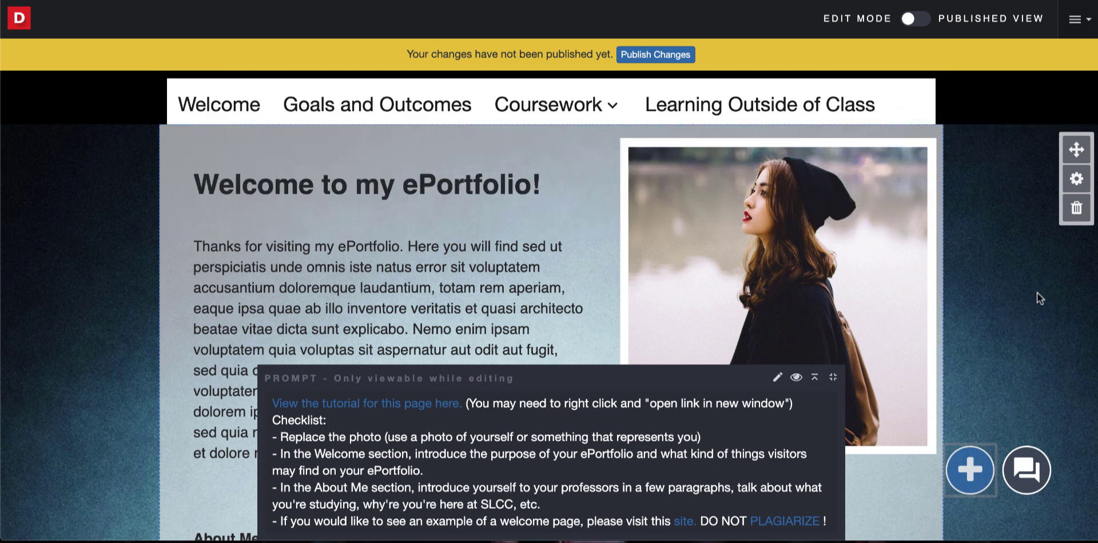
pyautogui.moveTo(1046, 96)
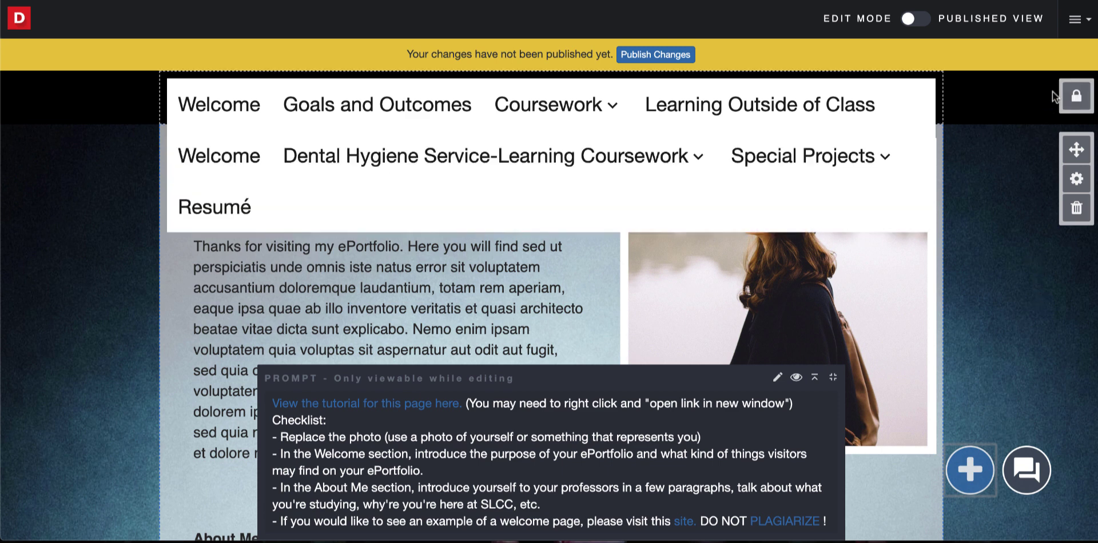
pyautogui.click(1076, 98)
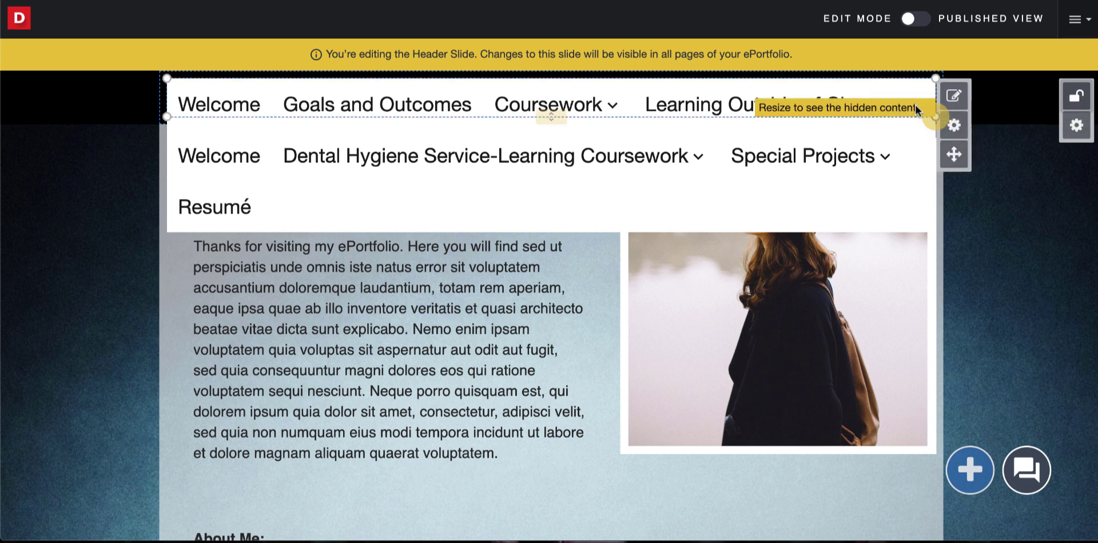
pyautogui.click(954, 97)
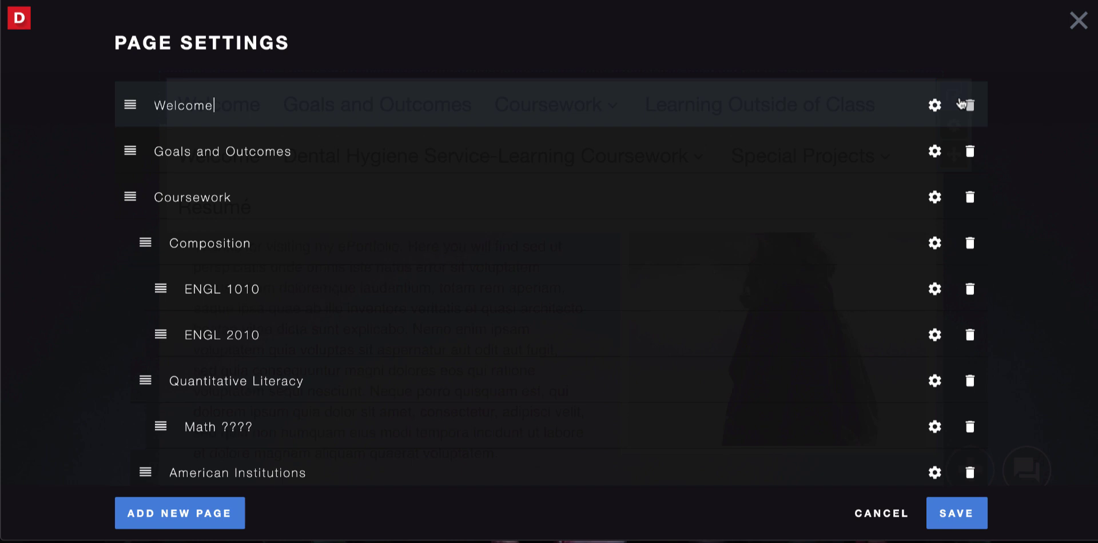
# Remove the duplicate Welcome page listed just above Dental Hygiene Service-Learning Coursework.
pyautogui.scroll(-12, 961, 103)
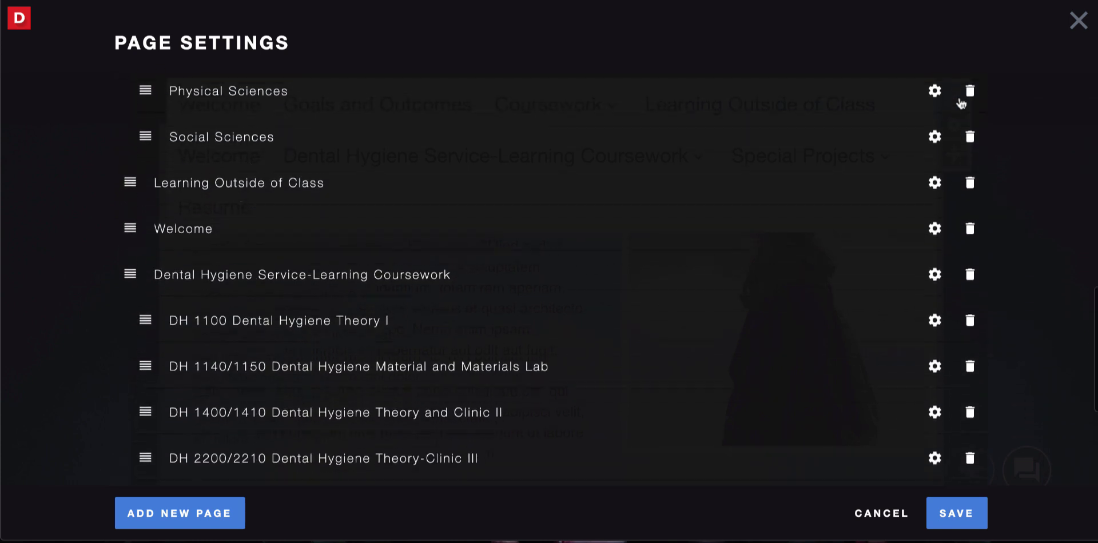
pyautogui.scroll(-3, 961, 103)
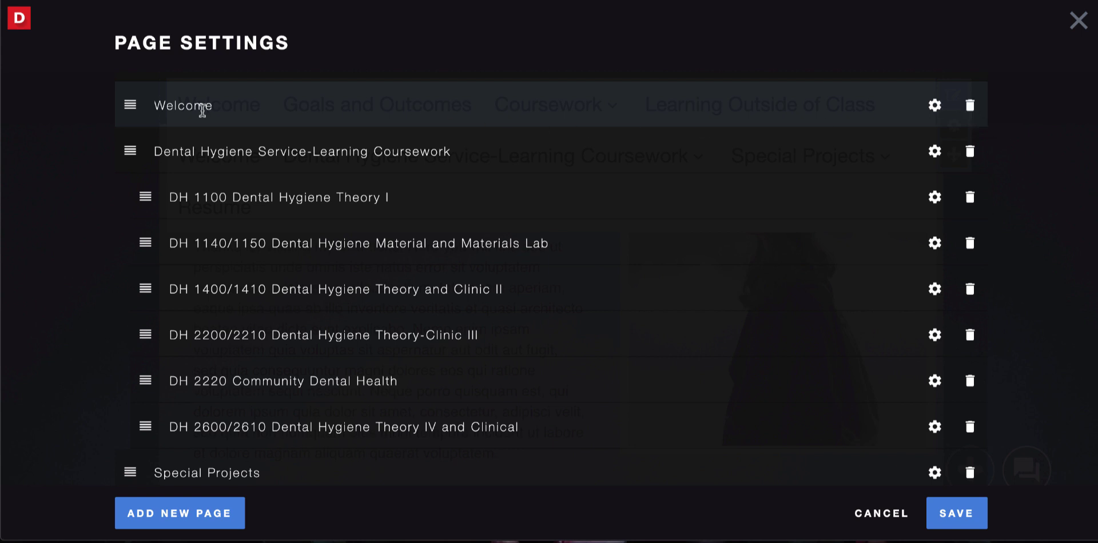
pyautogui.scroll(15, 208, 116)
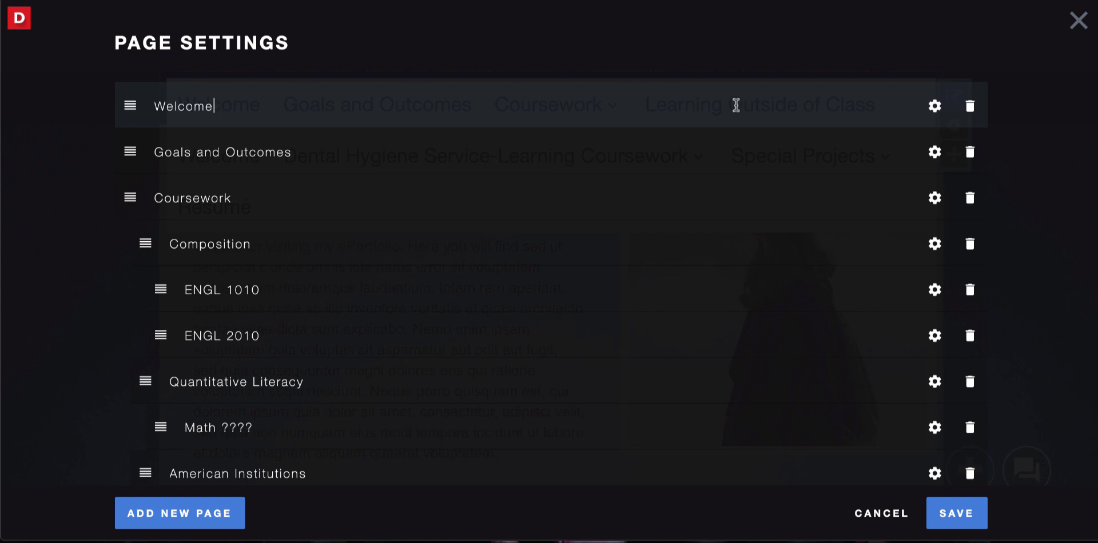
pyautogui.scroll(-4, 274, 194)
pyautogui.scroll(-12, 232, 206)
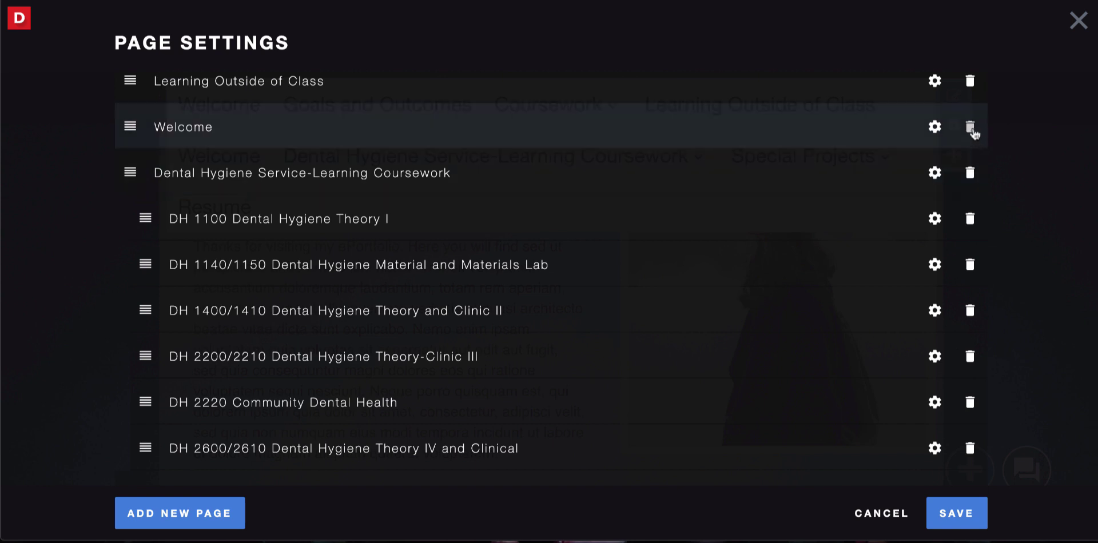
pyautogui.click(970, 129)
# Move Dental Hygiene Service-Learning Coursework and Special Projects, with their subpages, above Learning Outside of Class.
pyautogui.scroll(5, 549, 172)
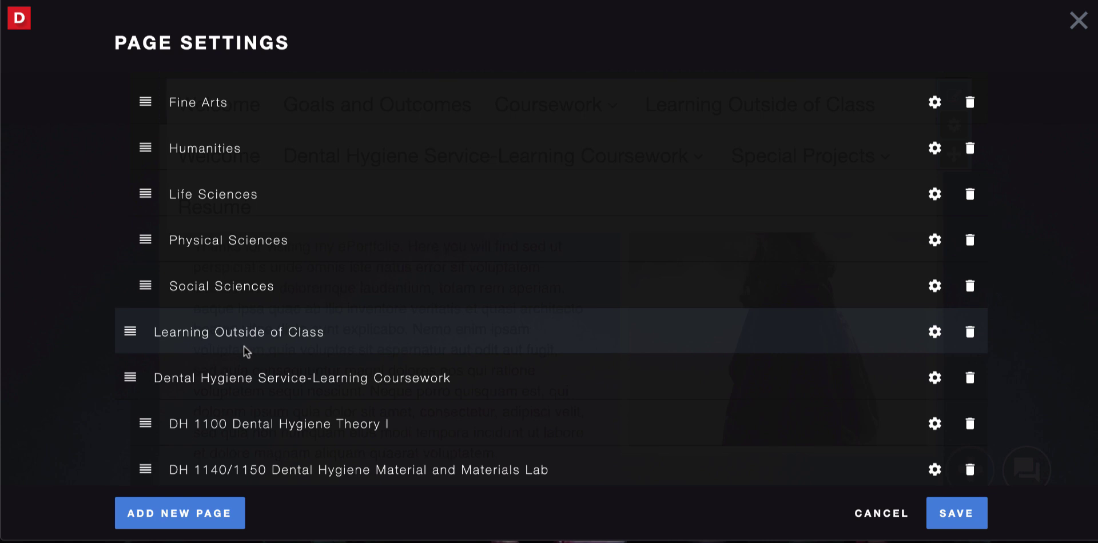
pyautogui.moveTo(124, 381); pyautogui.dragTo(119, 330)
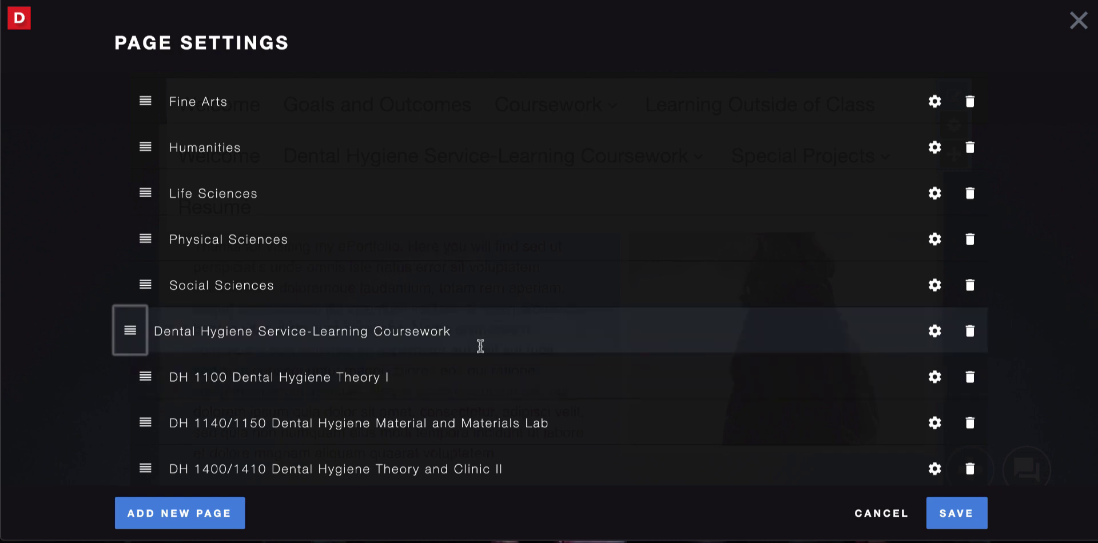
pyautogui.scroll(-6, 342, 342)
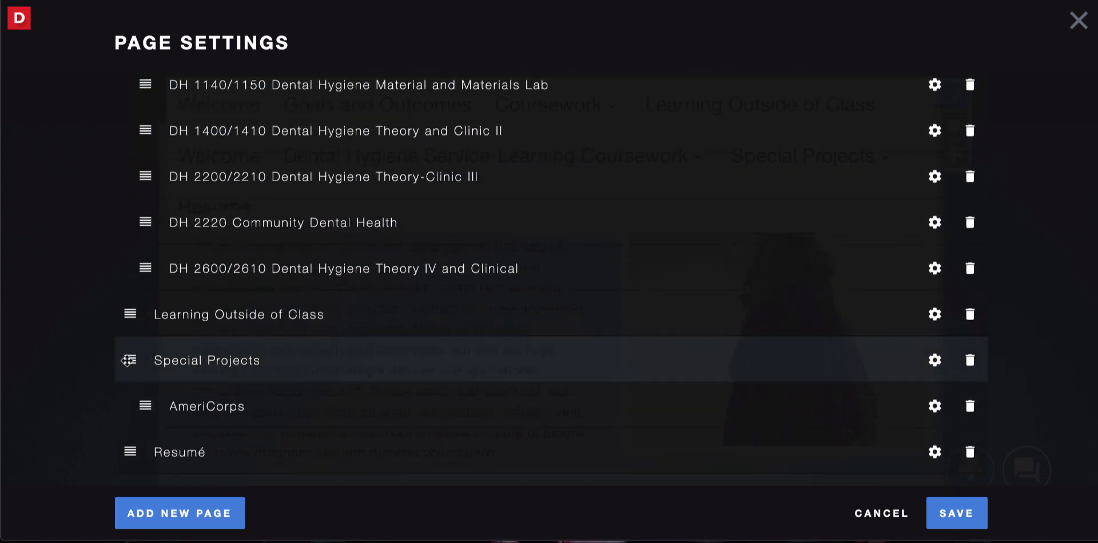
pyautogui.moveTo(126, 360); pyautogui.dragTo(124, 312)
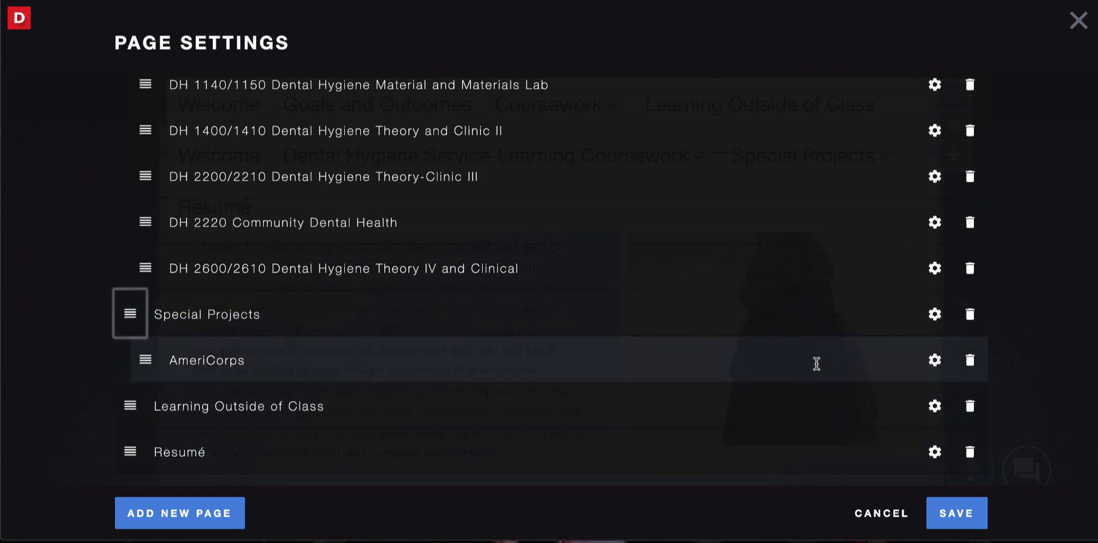
# Save the page settings and confirm the Welcome page deletion by entering "delete".
pyautogui.scroll(6, 816, 364)
pyautogui.scroll(-6, 815, 363)
pyautogui.click(969, 523)
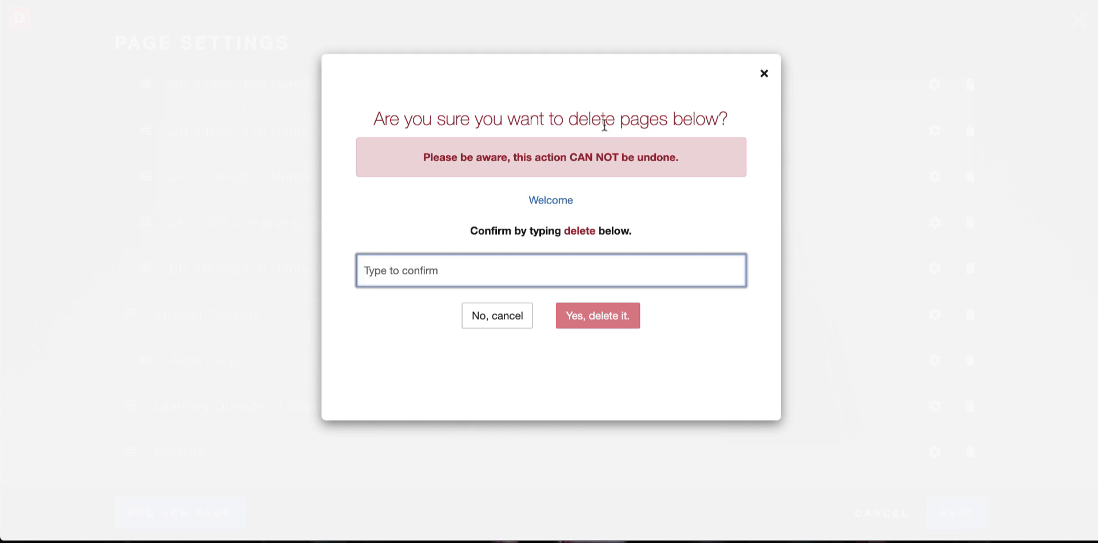
pyautogui.moveTo(565, 230); pyautogui.dragTo(596, 231)
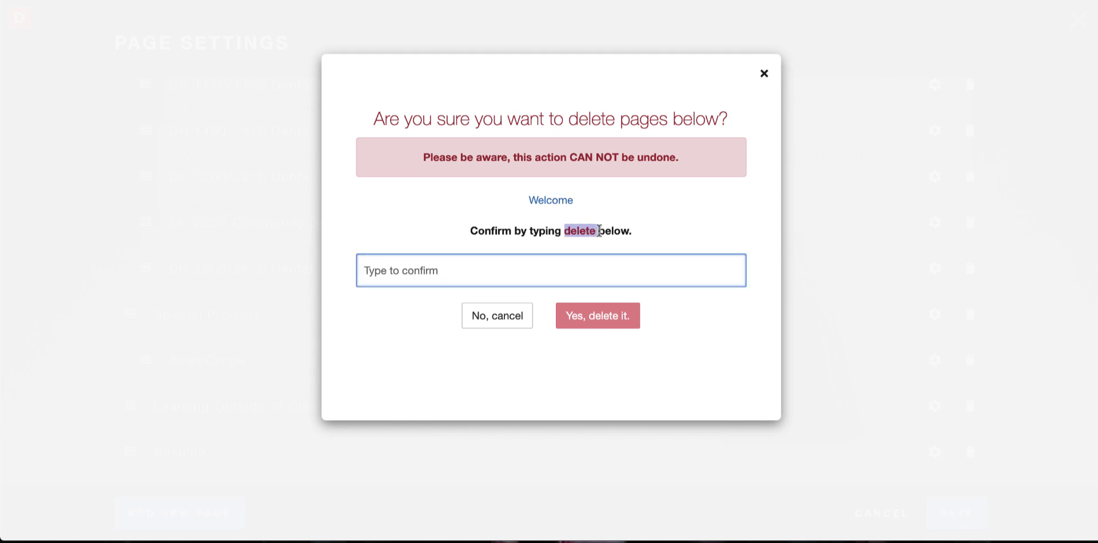
pyautogui.click(668, 272)
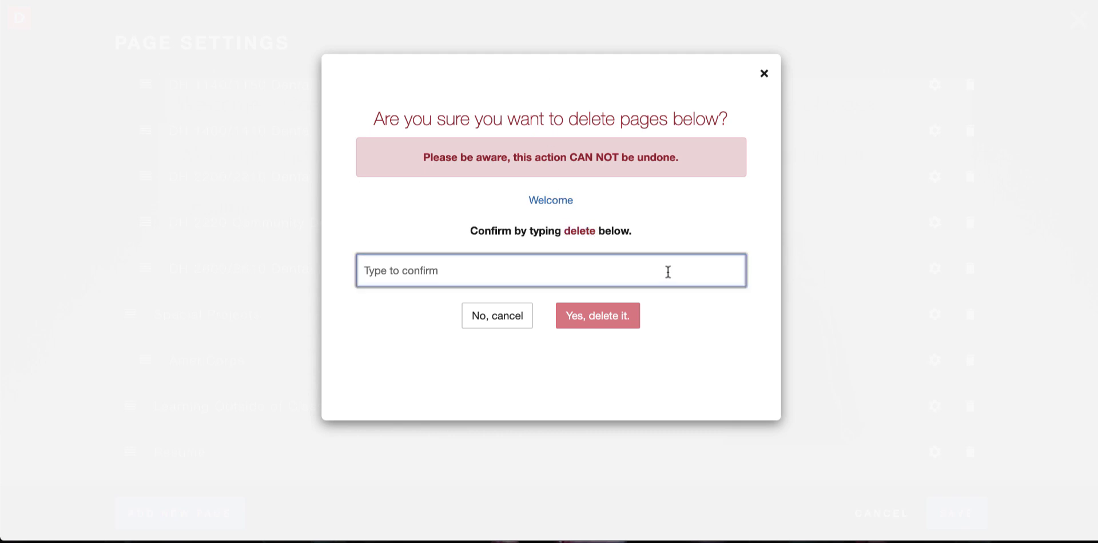
pyautogui.write('delete')
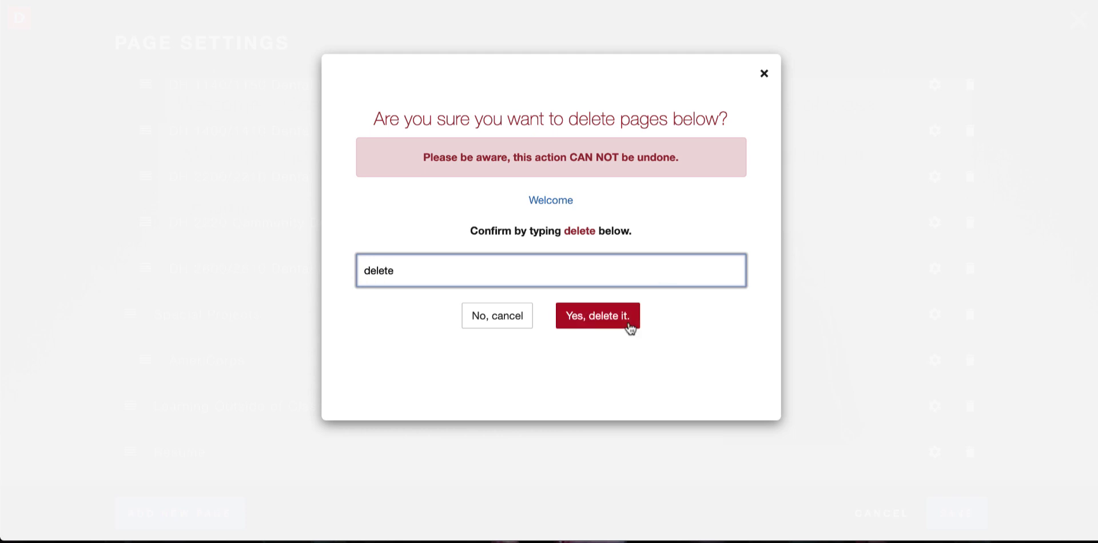
pyautogui.click(629, 322)
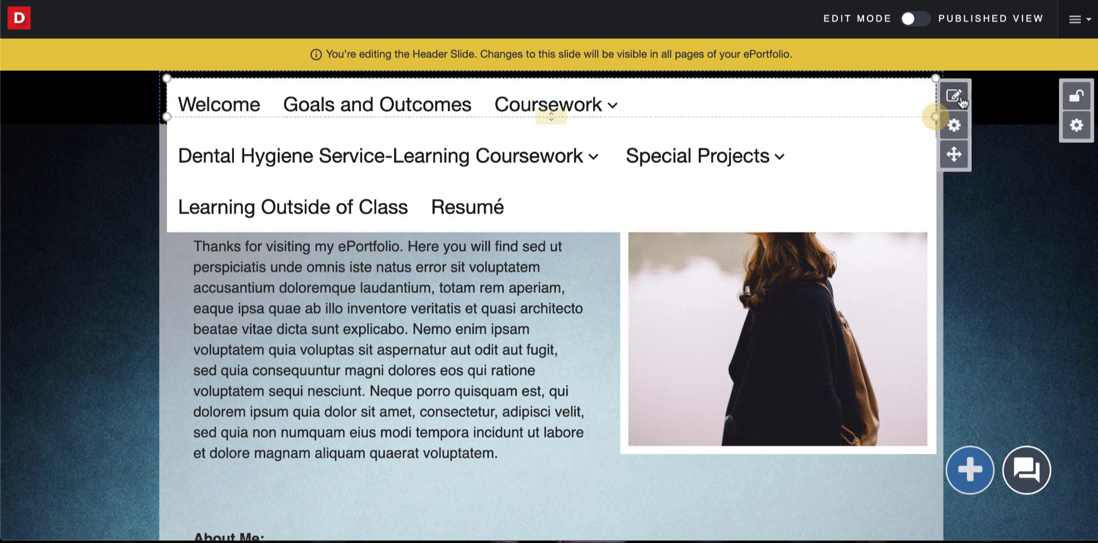
# Set the header navigation menu's font size to 13px and auto-resize the menu to reveal its hidden content.
pyautogui.click(958, 130)
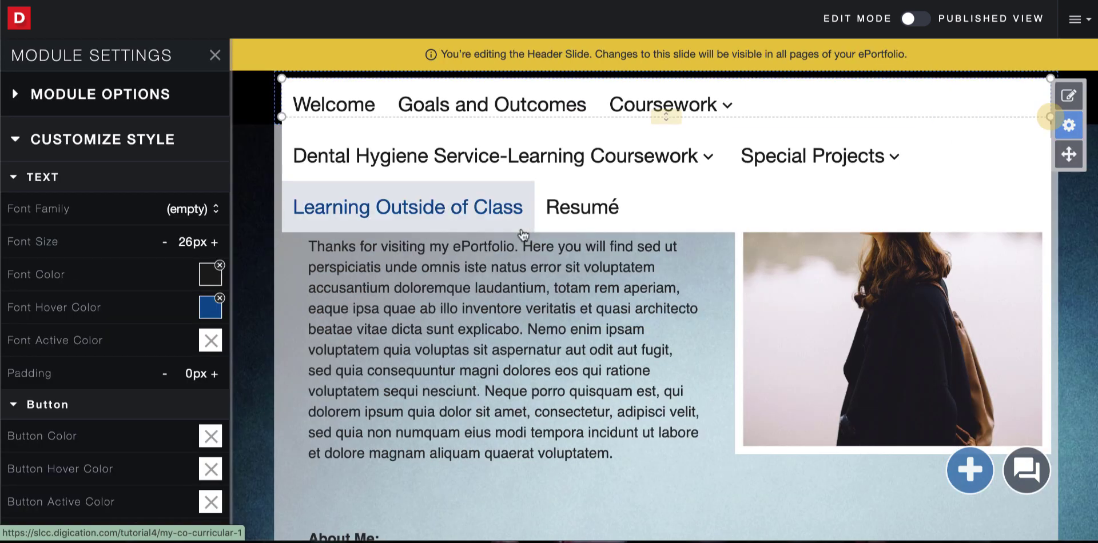
pyautogui.click(165, 242)
pyautogui.click(165, 242)
pyautogui.click(165, 242)
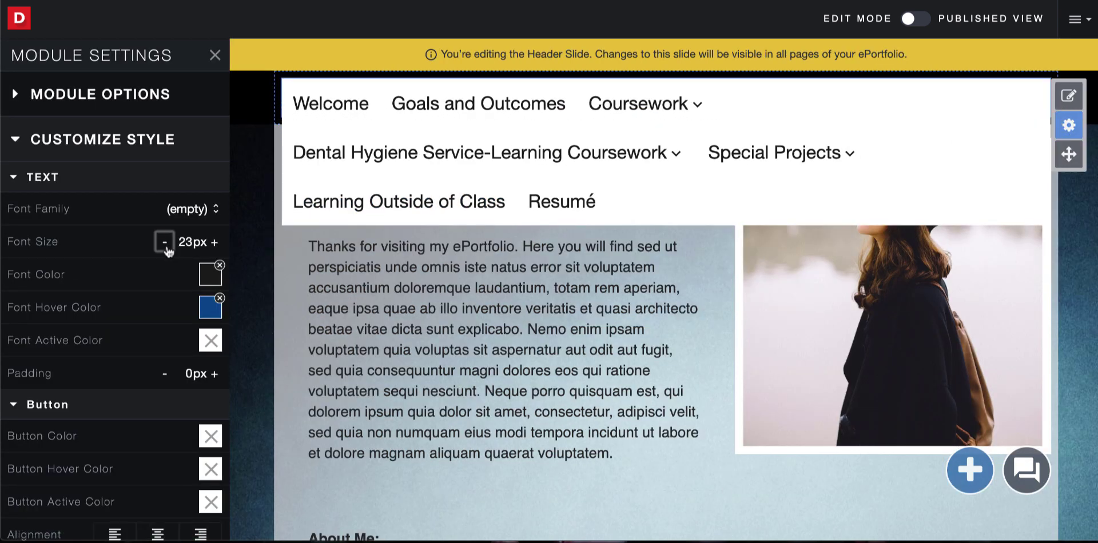
pyautogui.click(165, 242)
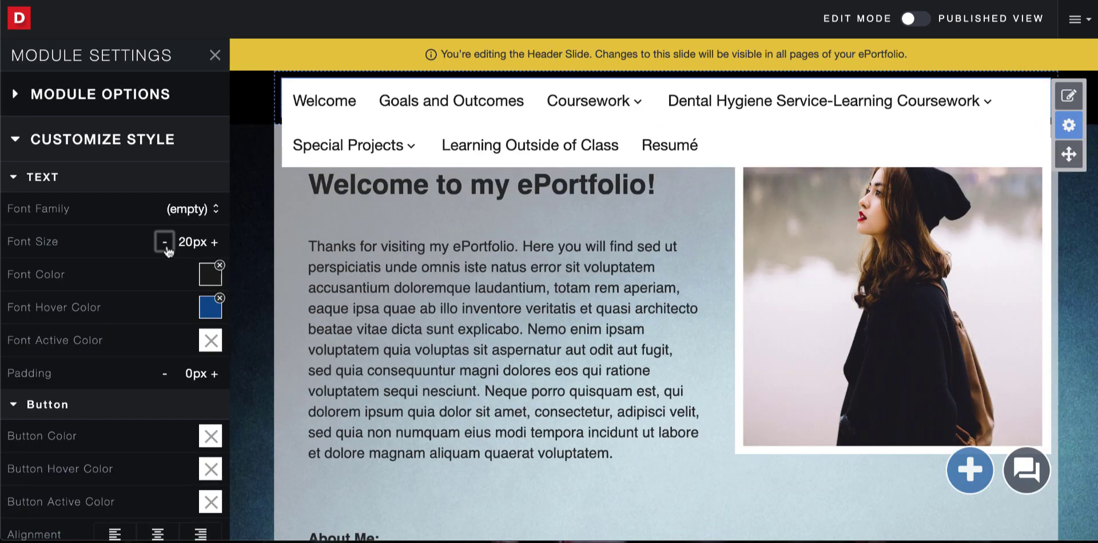
pyautogui.click(165, 242)
pyautogui.click(165, 241)
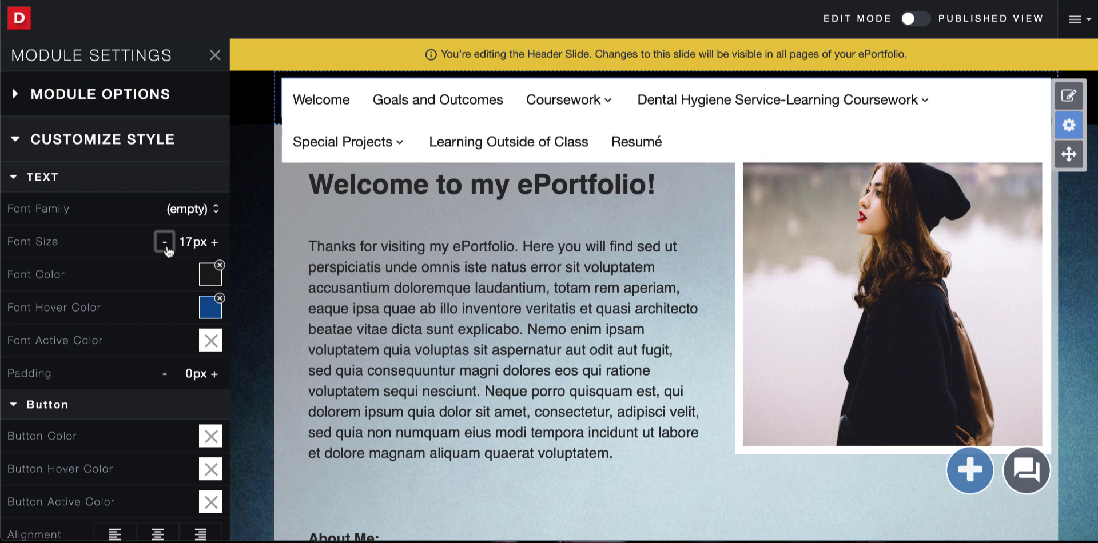
pyautogui.click(164, 242)
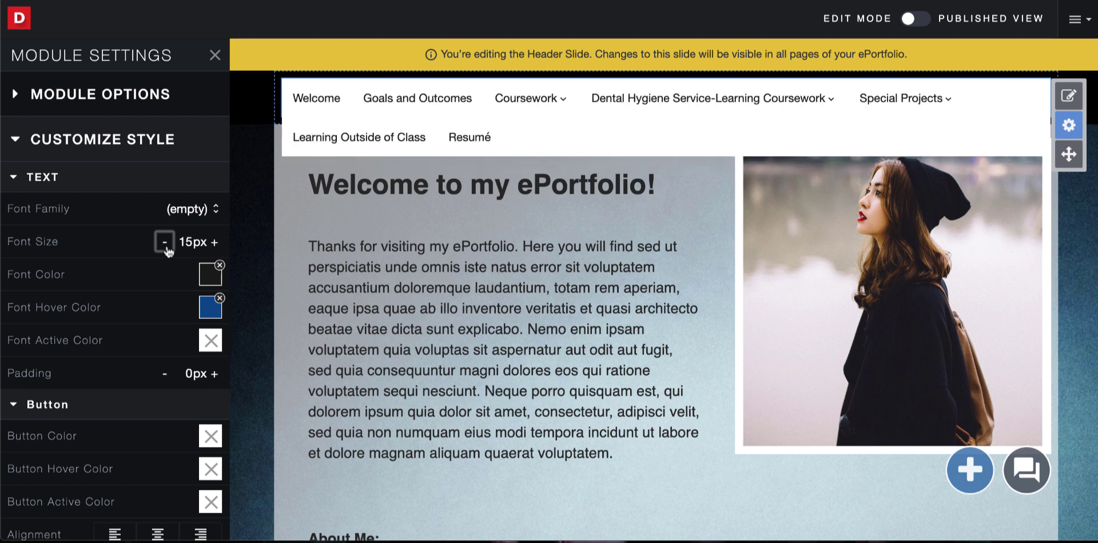
pyautogui.click(165, 242)
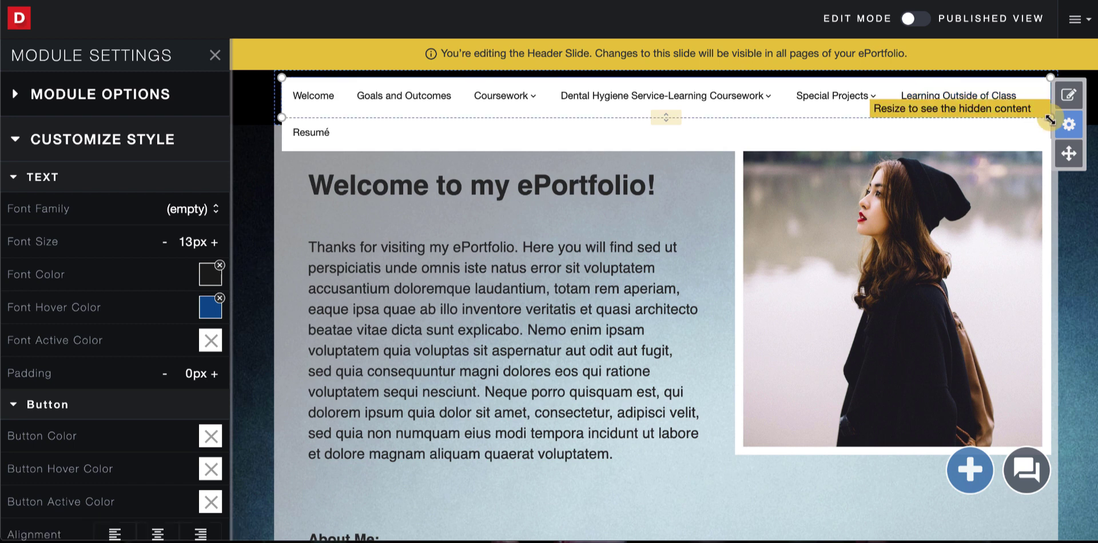
pyautogui.click(672, 121)
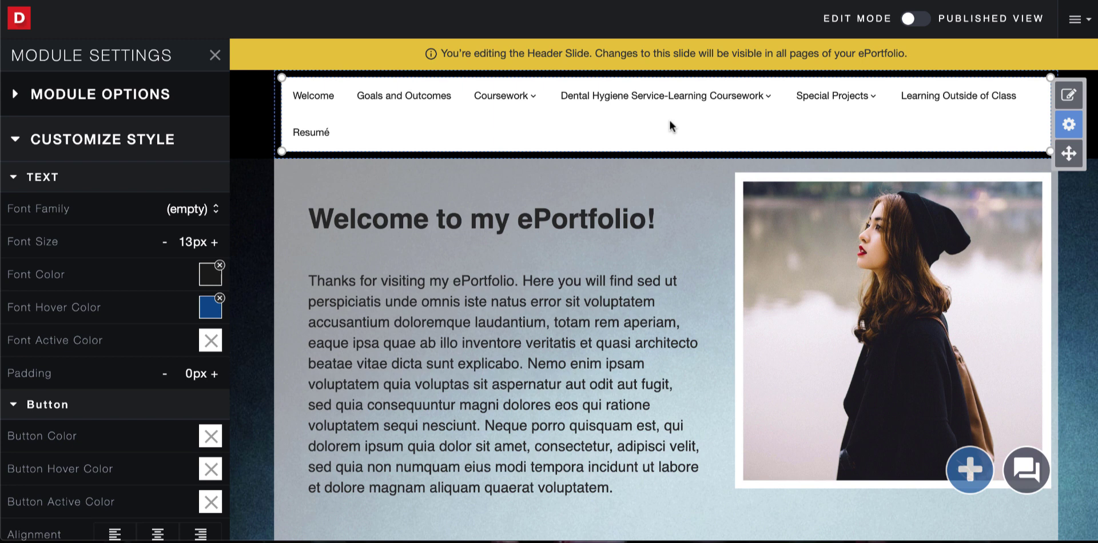
# Set the navigation menu's font size to 12px and auto-resize the menu again.
pyautogui.click(165, 246)
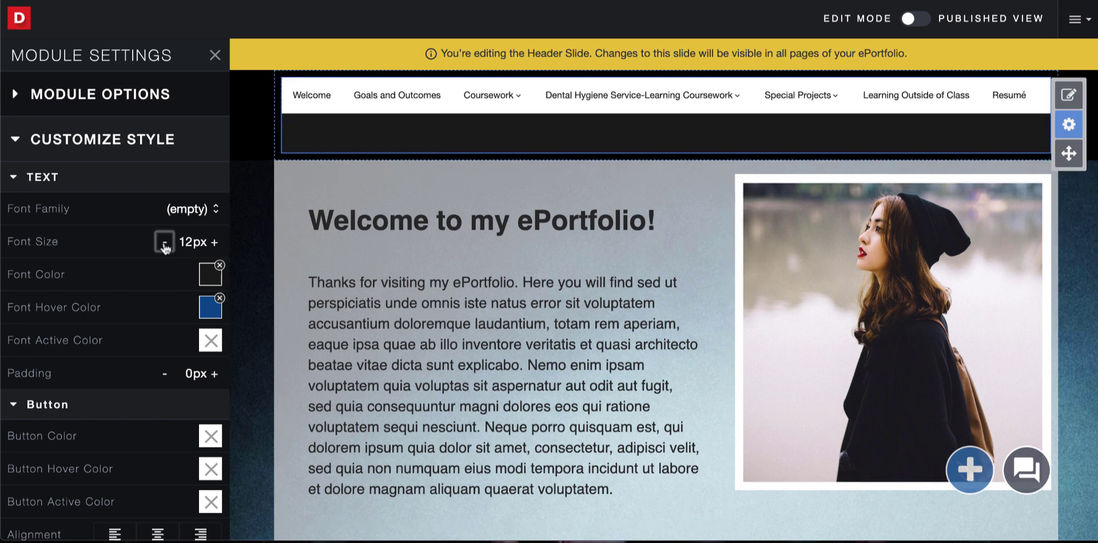
pyautogui.moveTo(675, 154)
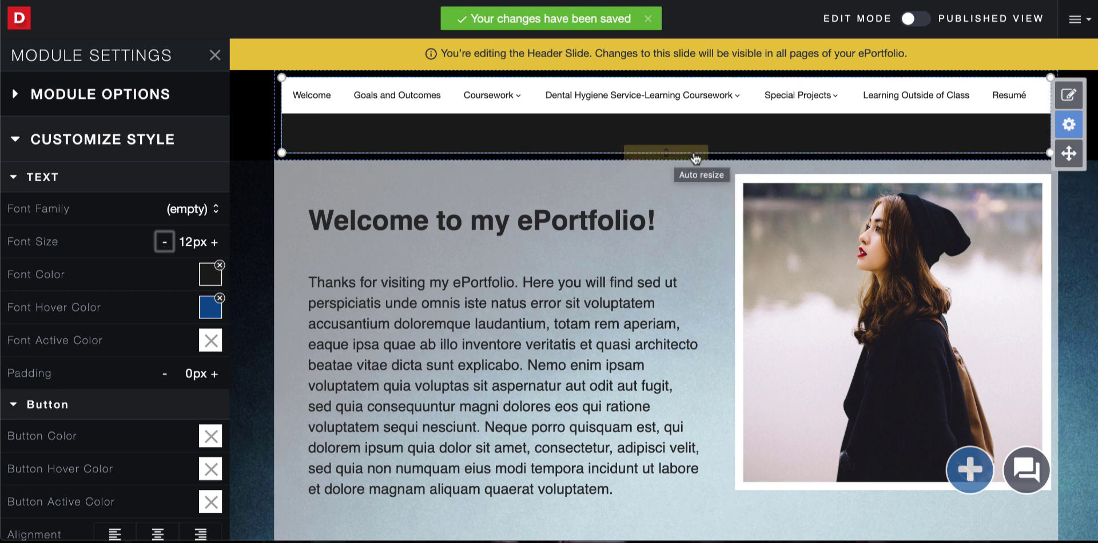
pyautogui.click(677, 156)
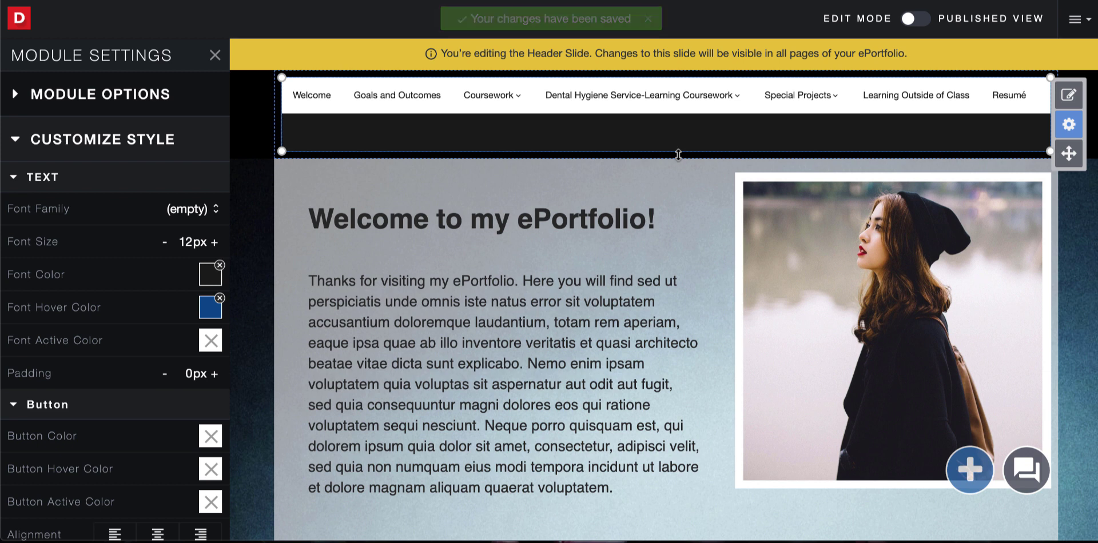
# Reduce the header navigation menu module's height to fit its single row of links and check the Dental Hygiene Service-Learning Coursework submenu.
pyautogui.moveTo(283, 150); pyautogui.dragTo(282, 111)
pyautogui.moveTo(755, 86)
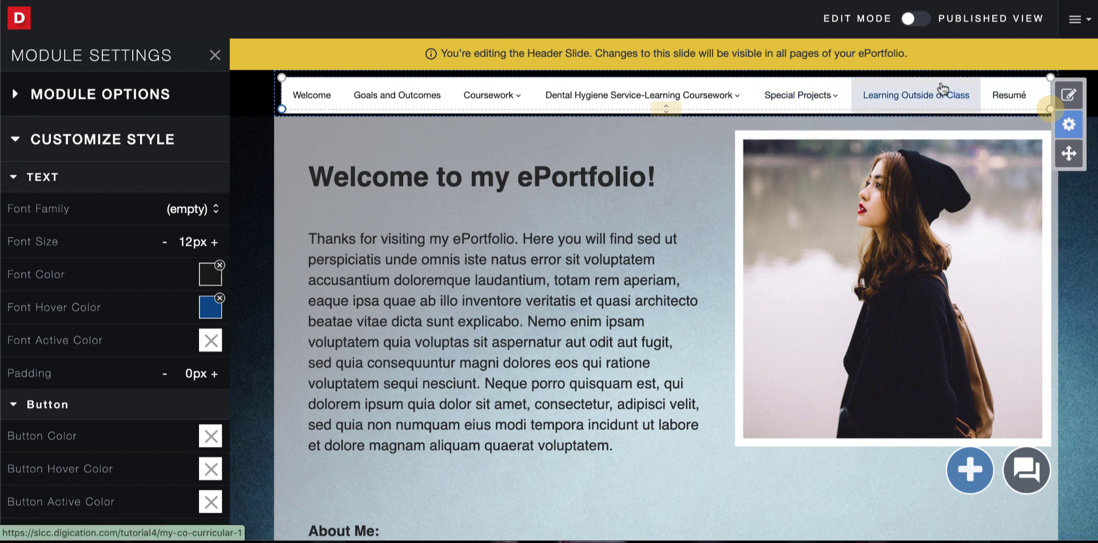
pyautogui.moveTo(514, 112)
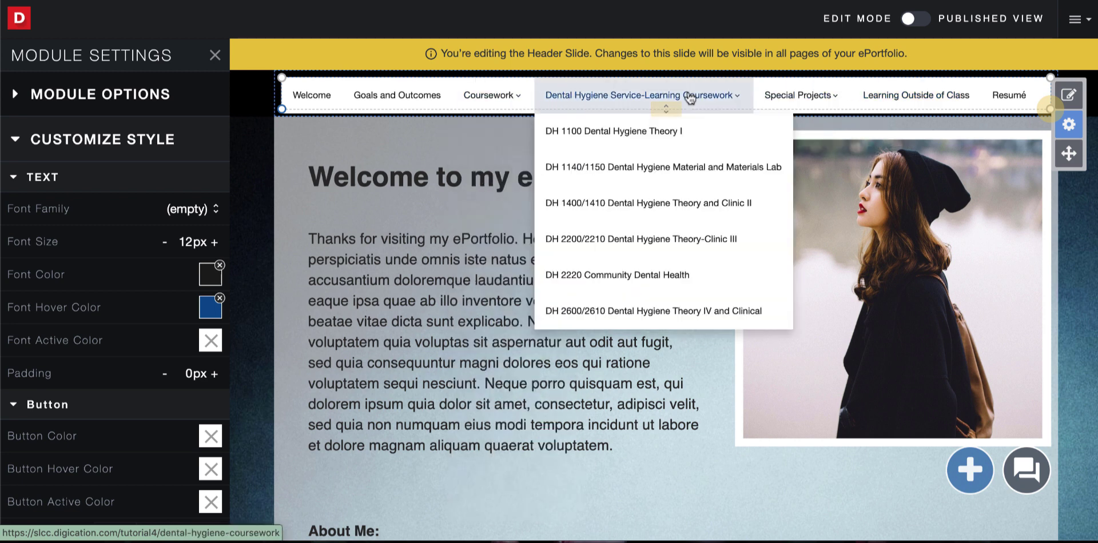
pyautogui.moveTo(676, 105)
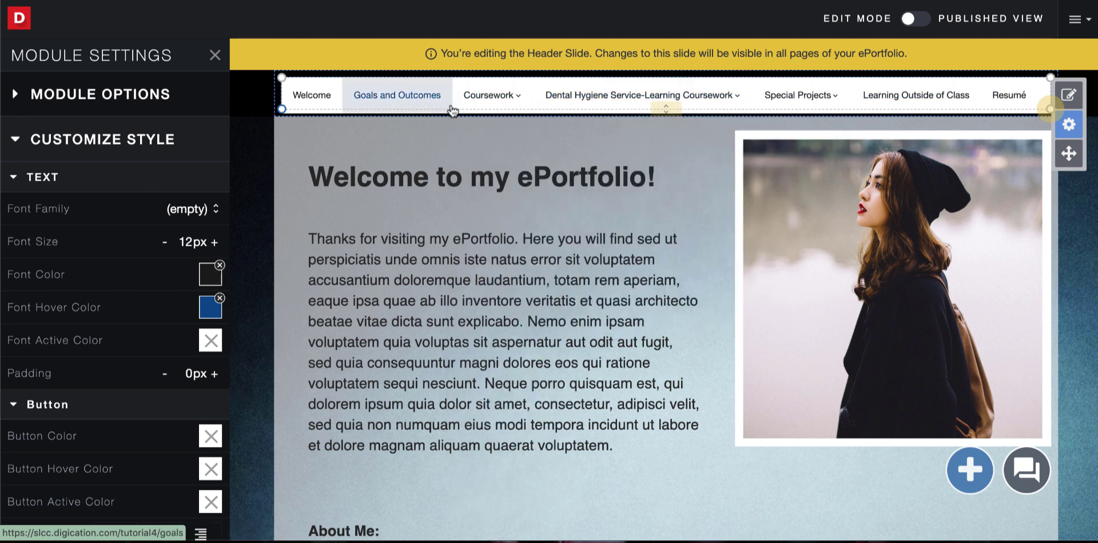
pyautogui.moveTo(617, 101)
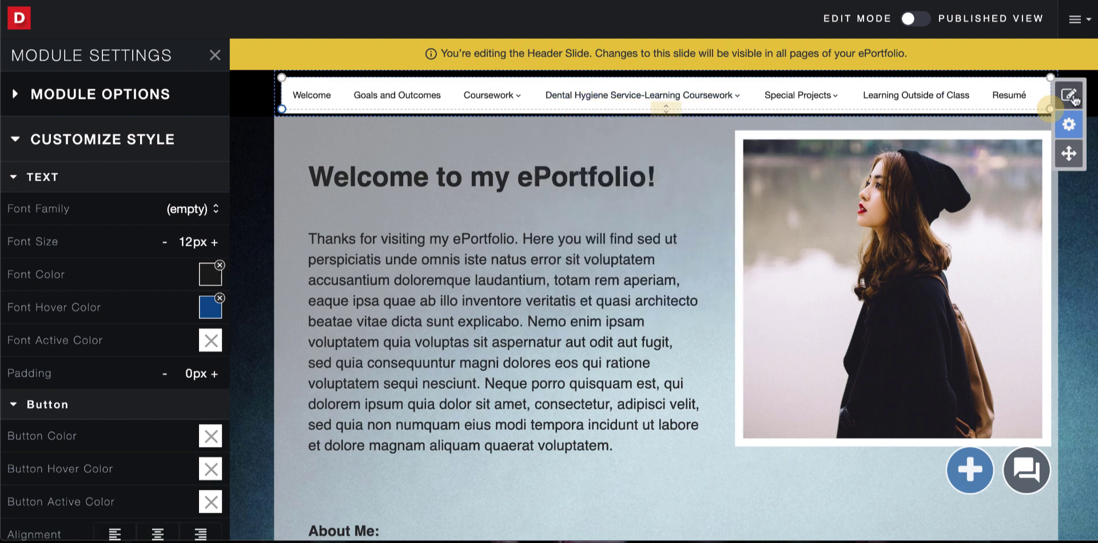
# Review the page list and the Dental Hygiene Service-Learning Coursework title in the page settings, then close them and the module settings without changes.
pyautogui.click(1074, 97)
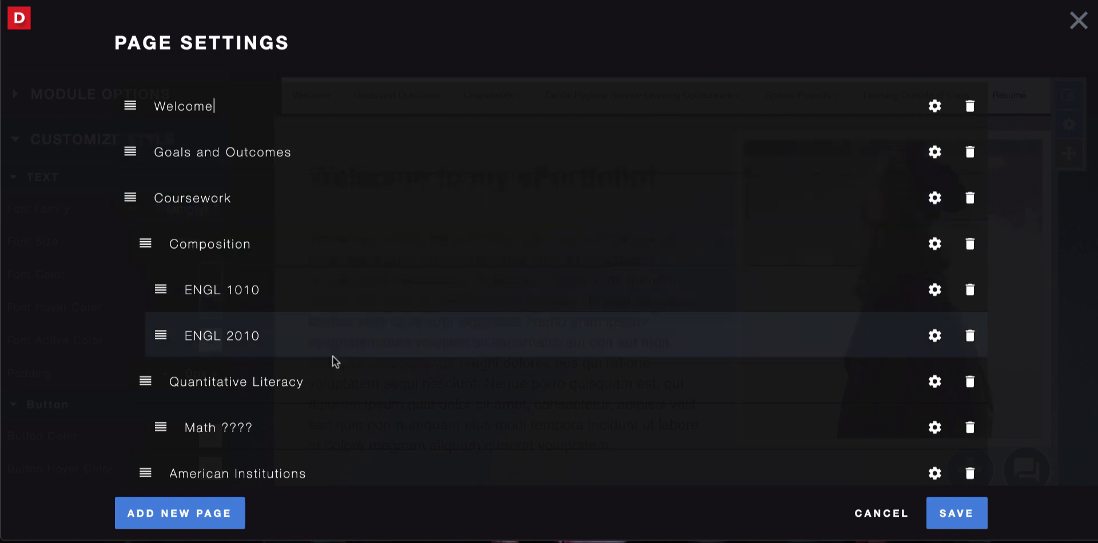
pyautogui.scroll(-13, 336, 361)
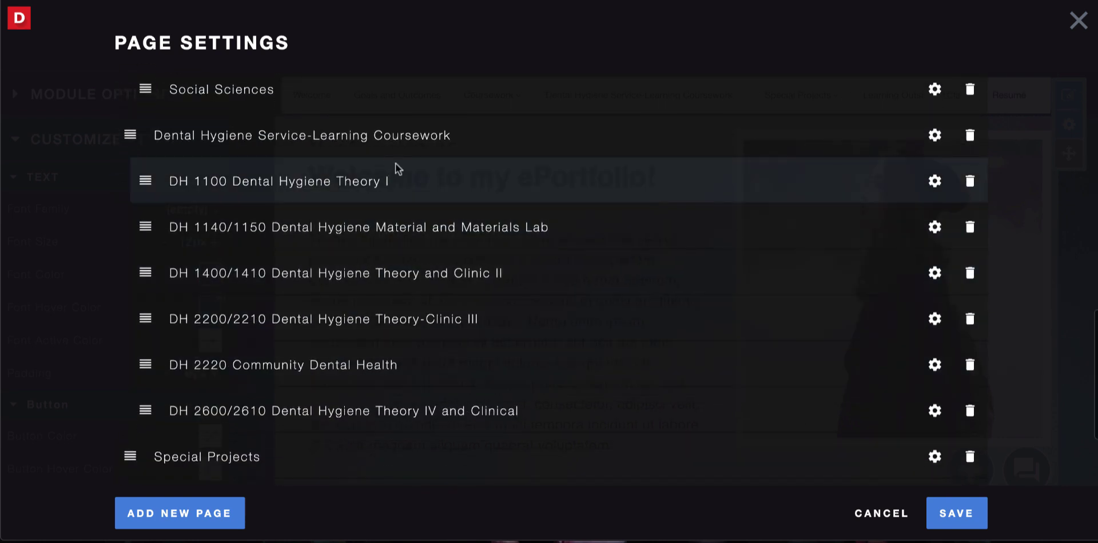
pyautogui.click(460, 135)
pyautogui.keyDown('shift'); pyautogui.click(202, 138); pyautogui.keyUp('shift')
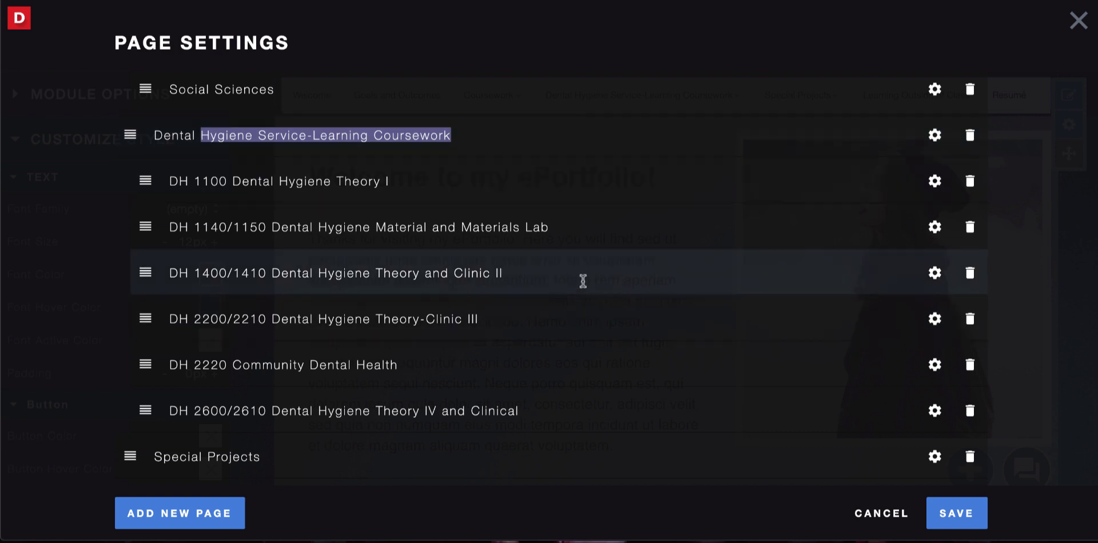
pyautogui.scroll(-3, 497, 303)
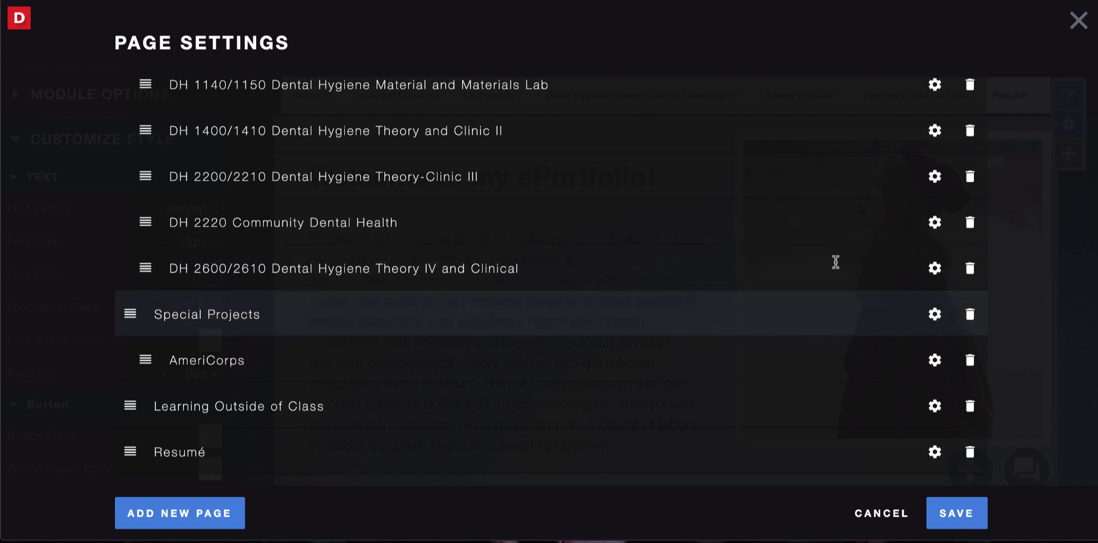
pyautogui.click(1078, 20)
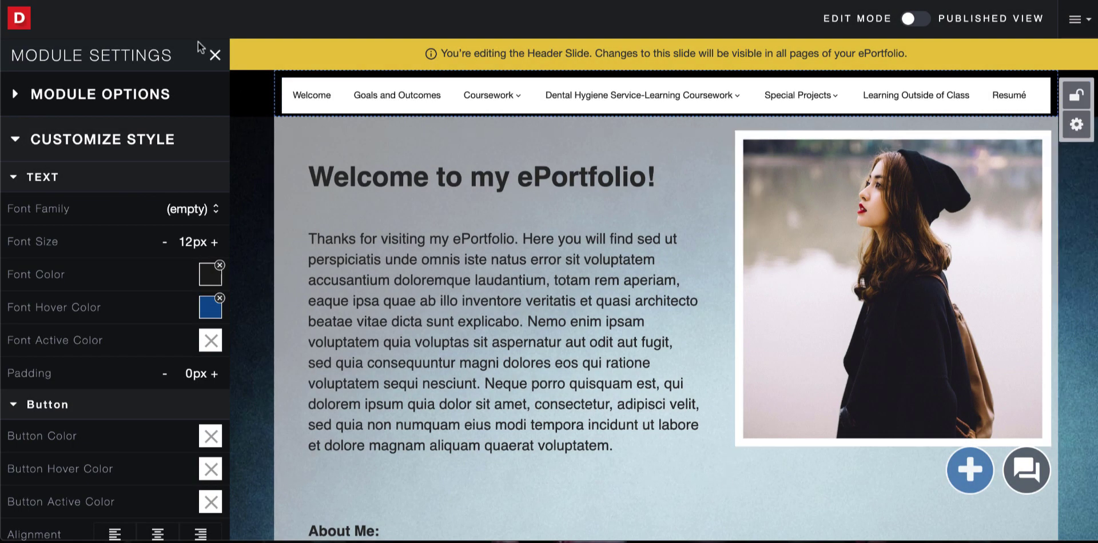
pyautogui.click(214, 55)
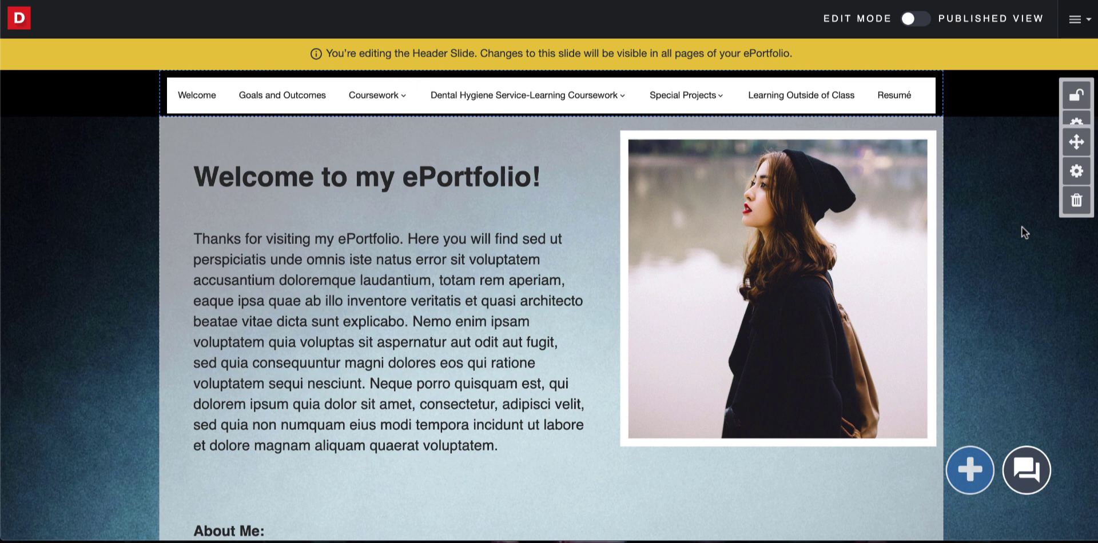